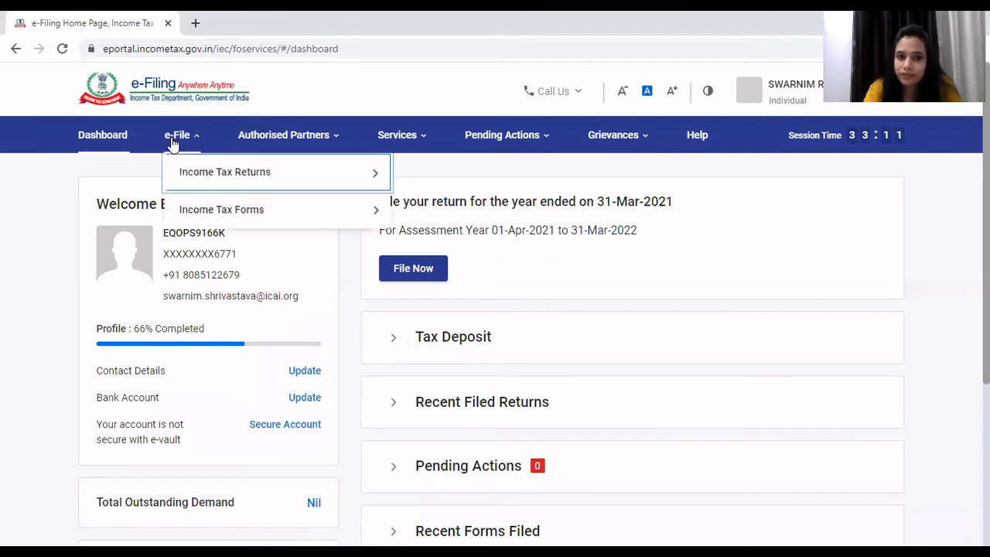
Open the filing page for income tax forms and start Form 10IE from the Others (Source of Income not relevant) category.
mouse_move(222, 222)
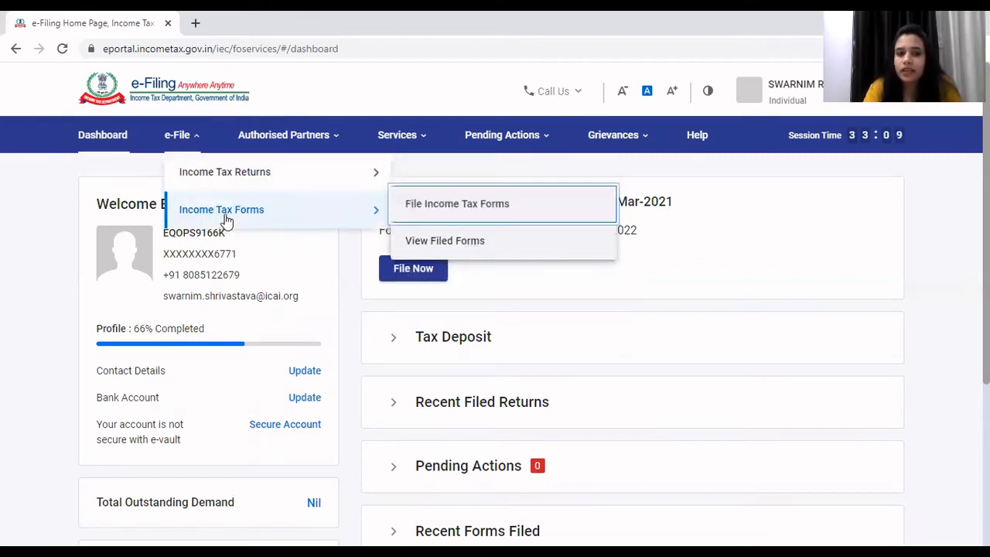
click(427, 216)
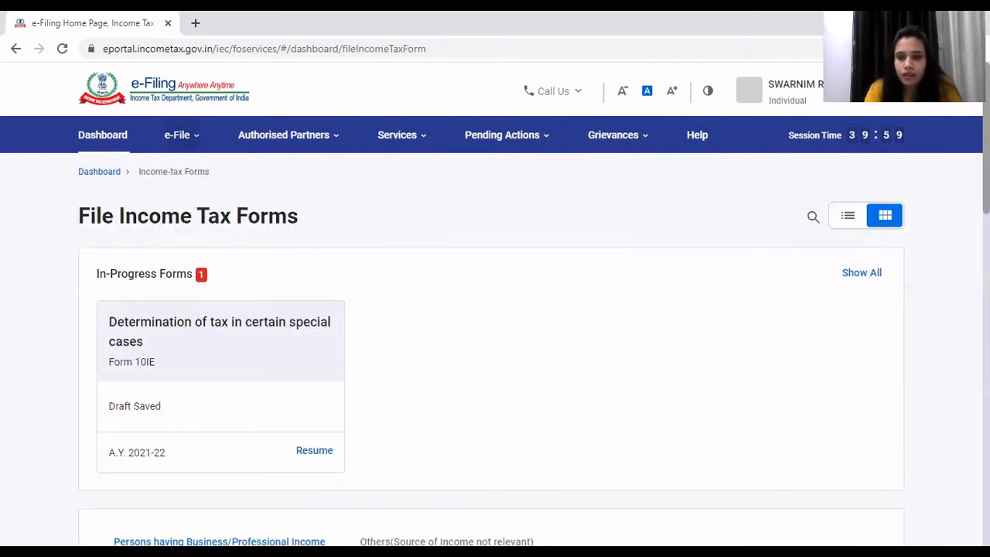
scroll(495, 310, down, 2)
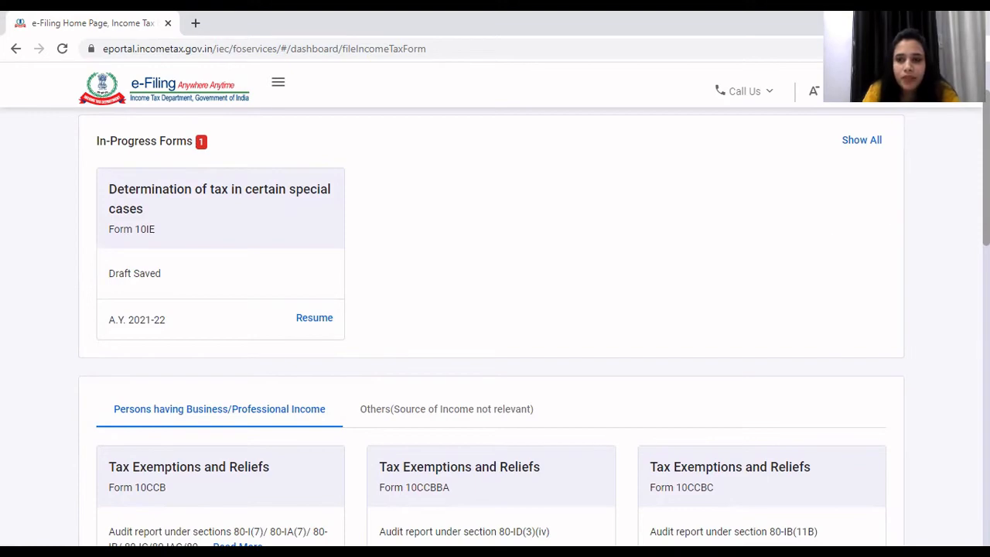
scroll(495, 309, up, 2)
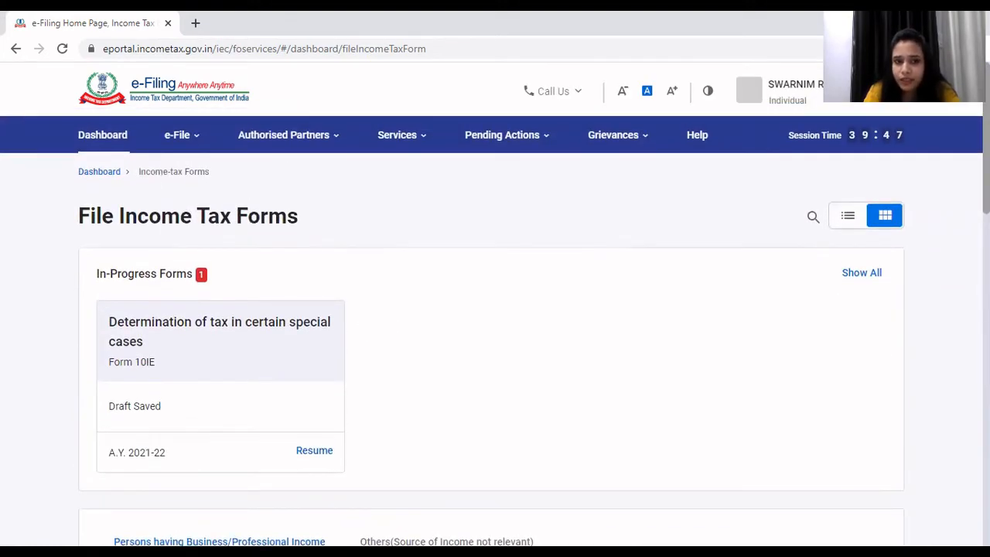
scroll(504, 265, down, 4)
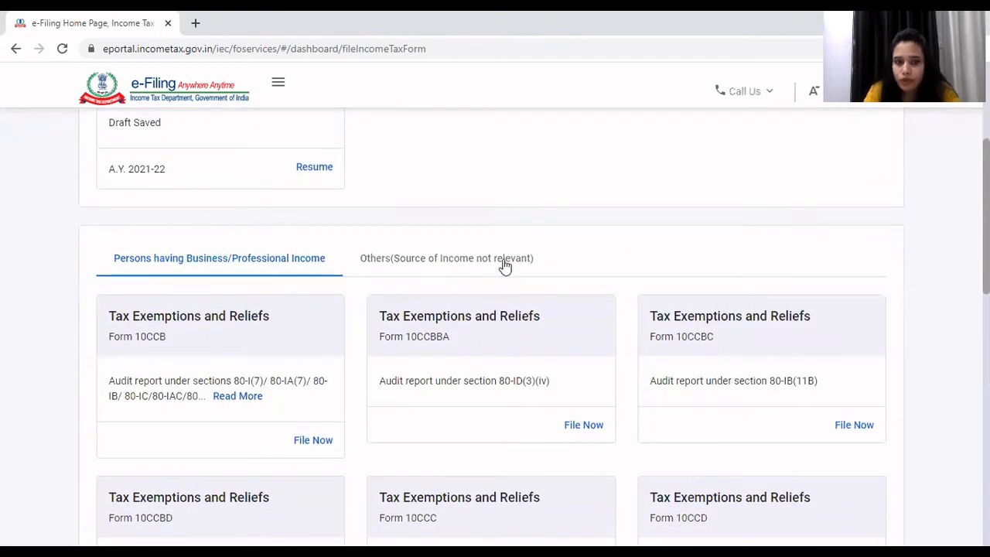
click(290, 266)
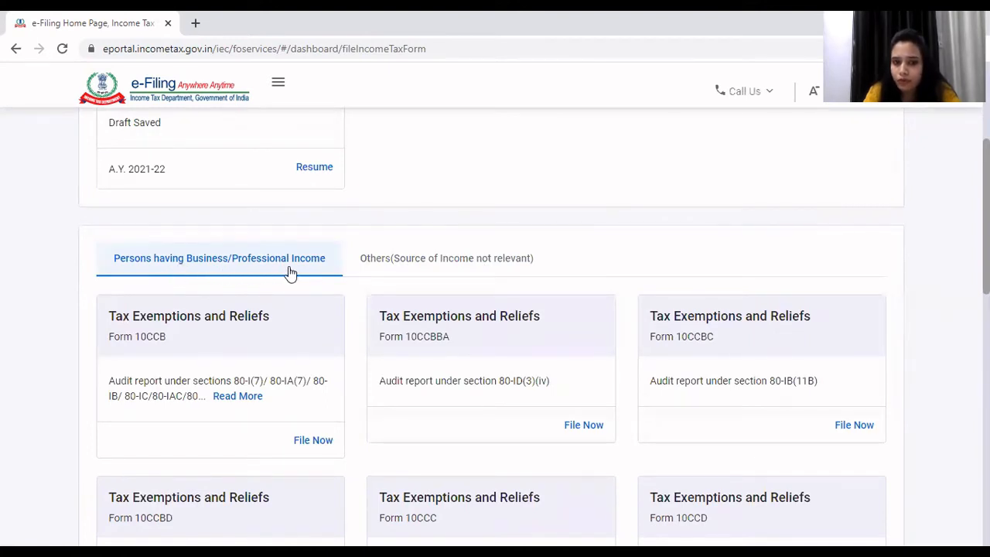
click(469, 268)
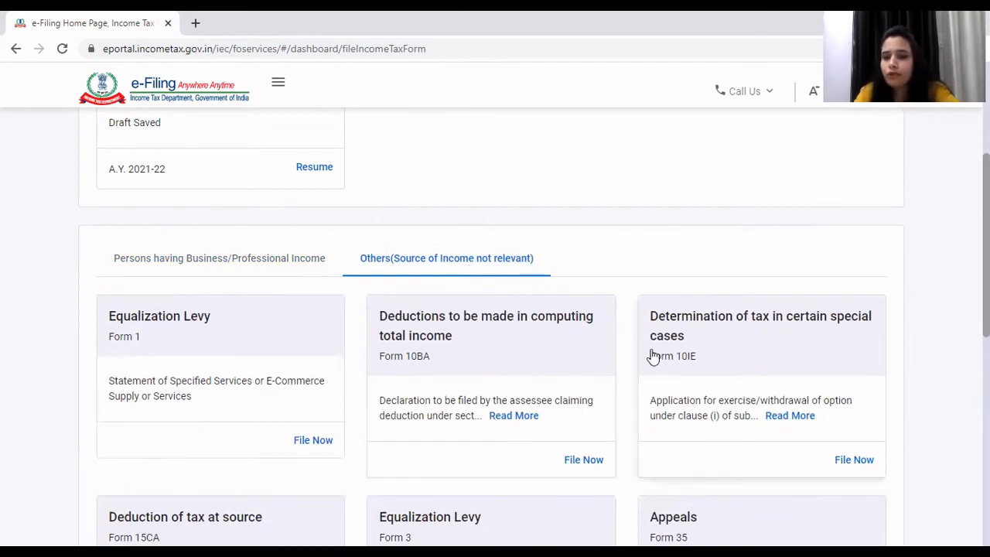
click(692, 365)
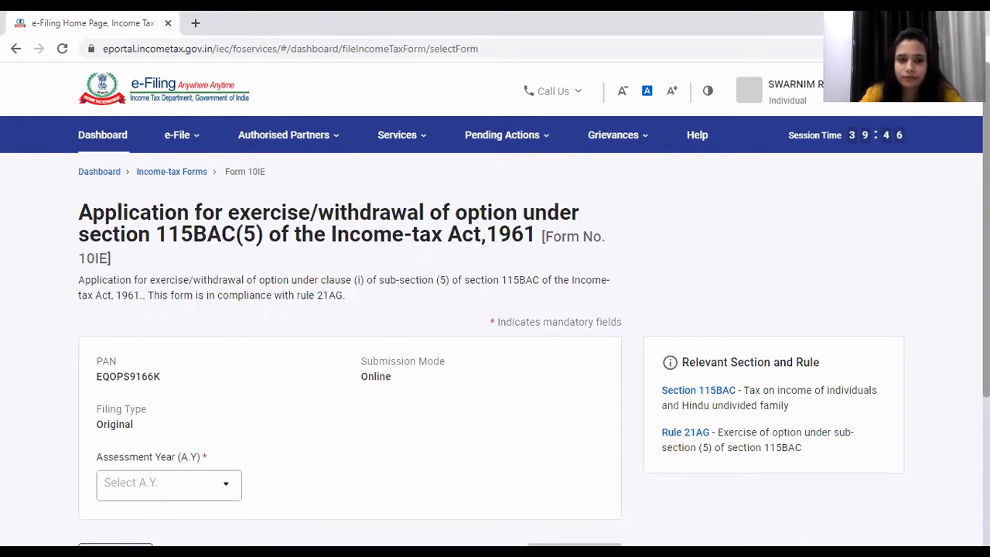
Select assessment year 2021-22 for Form 10IE and proceed past the instructions to the form's sections.
scroll(495, 309, down, 2)
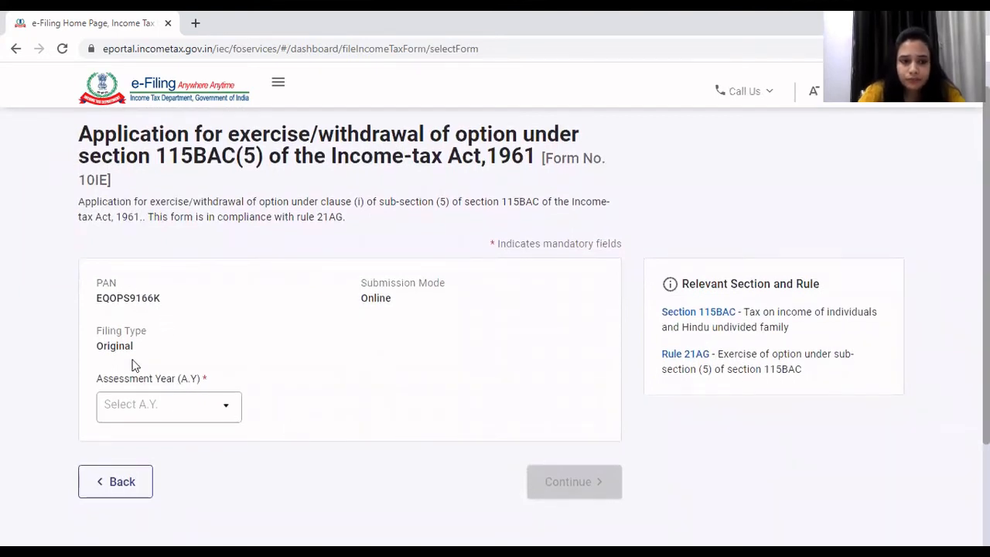
click(190, 415)
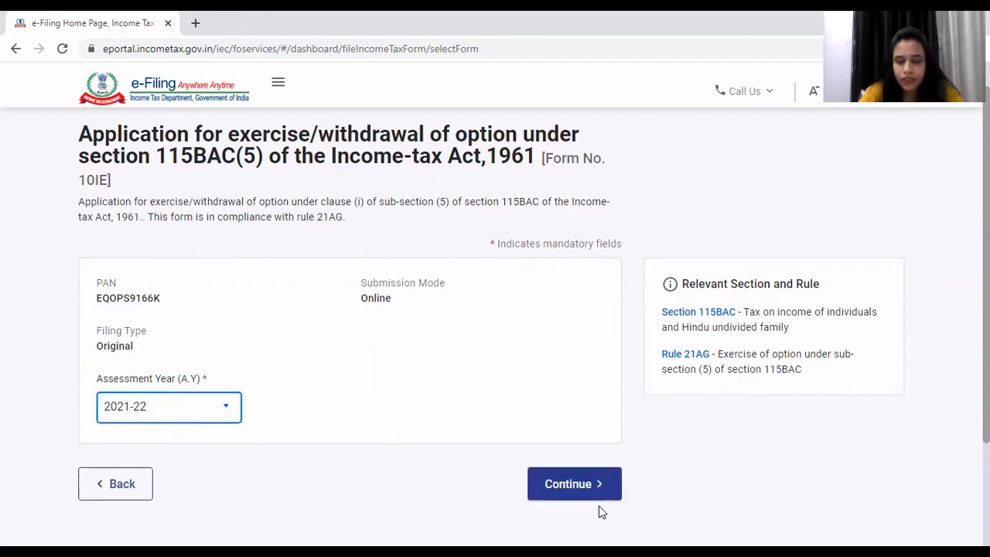
click(588, 487)
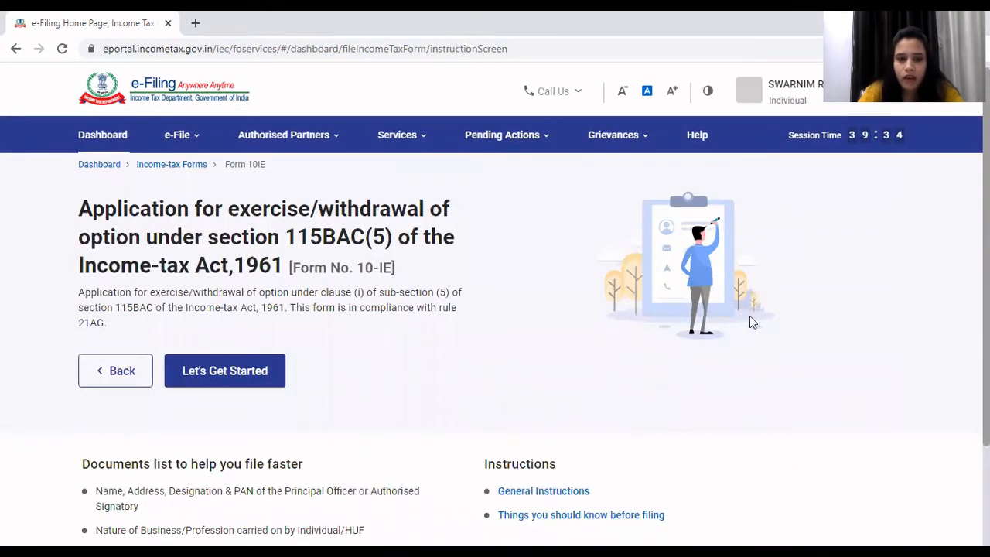
click(248, 371)
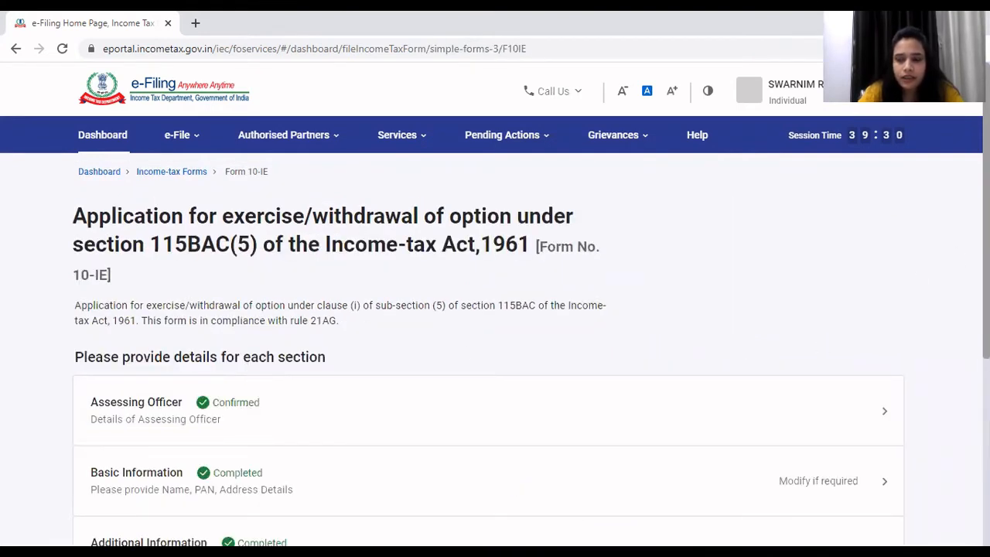
Open the Assessing Officer section of Form 10-IE and confirm its details.
scroll(495, 310, down, 3)
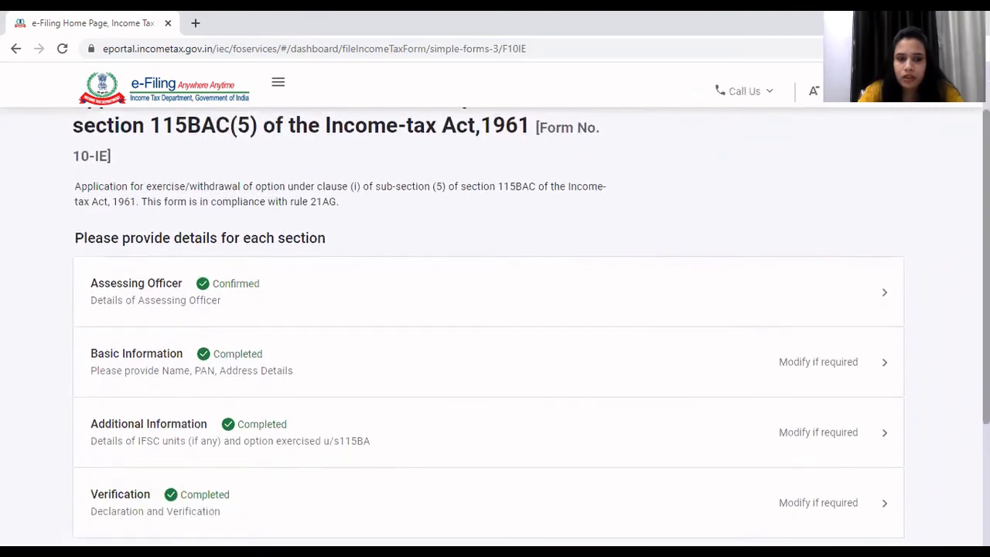
scroll(495, 309, down, 1)
scroll(495, 309, up, 1)
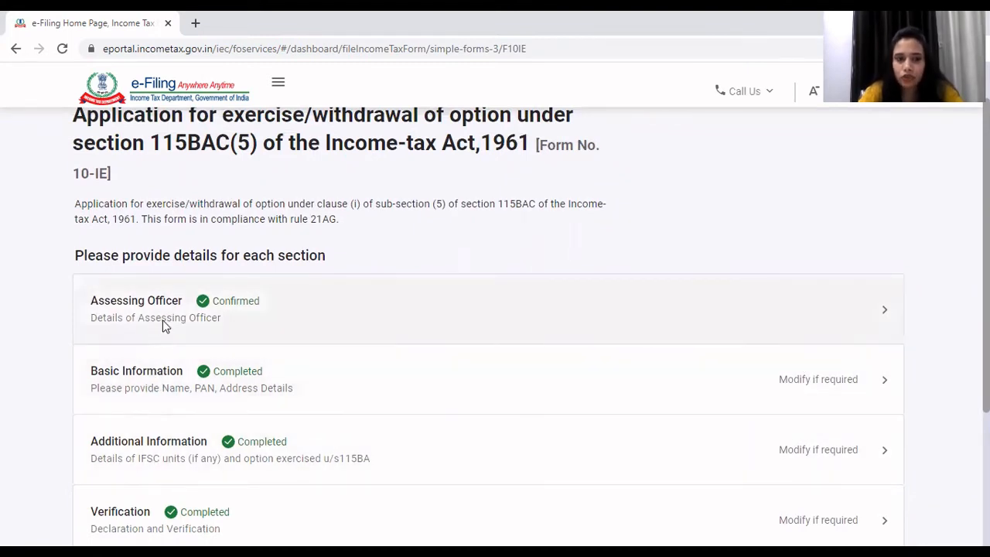
click(164, 329)
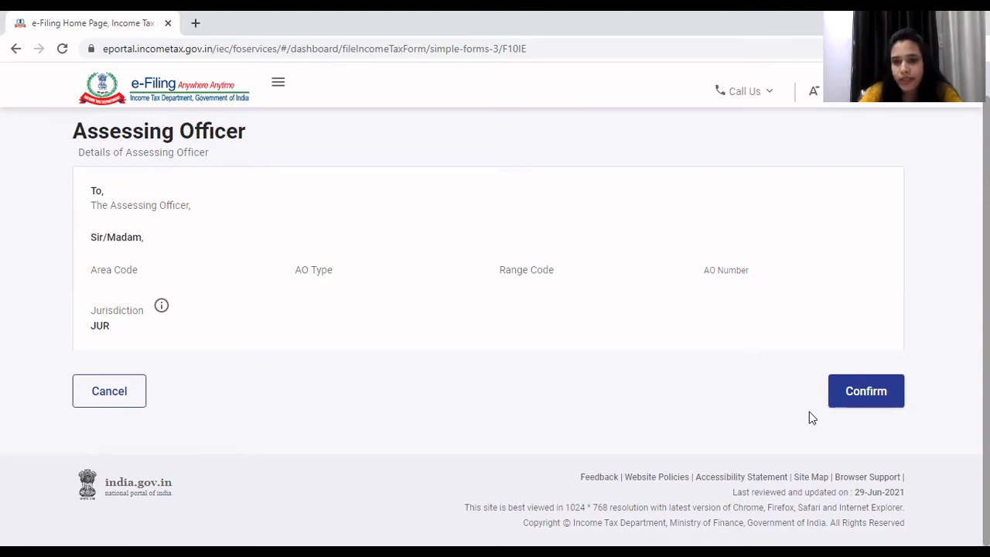
click(859, 392)
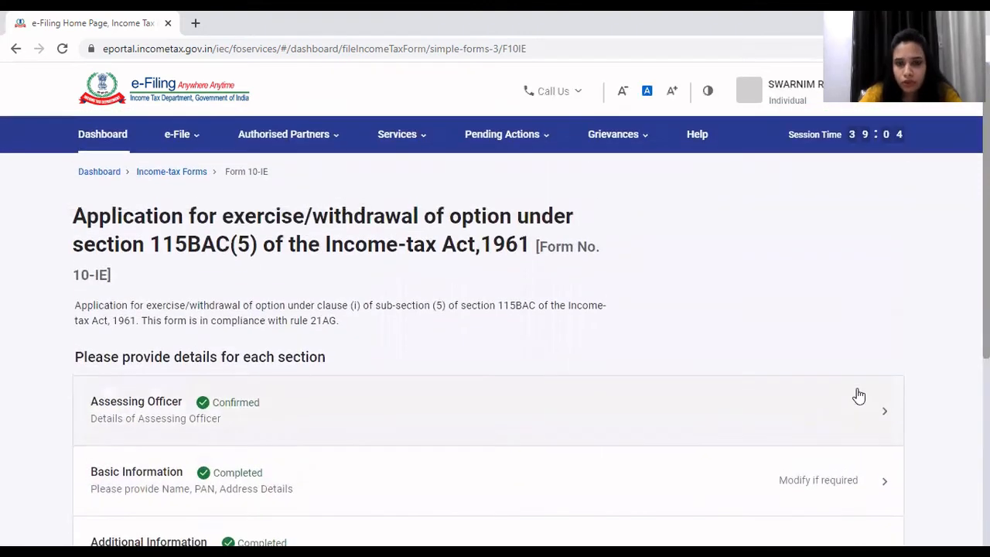
Review the business income answer and nature of profession in the Basic Information section, and save the section.
scroll(495, 348, down, 2)
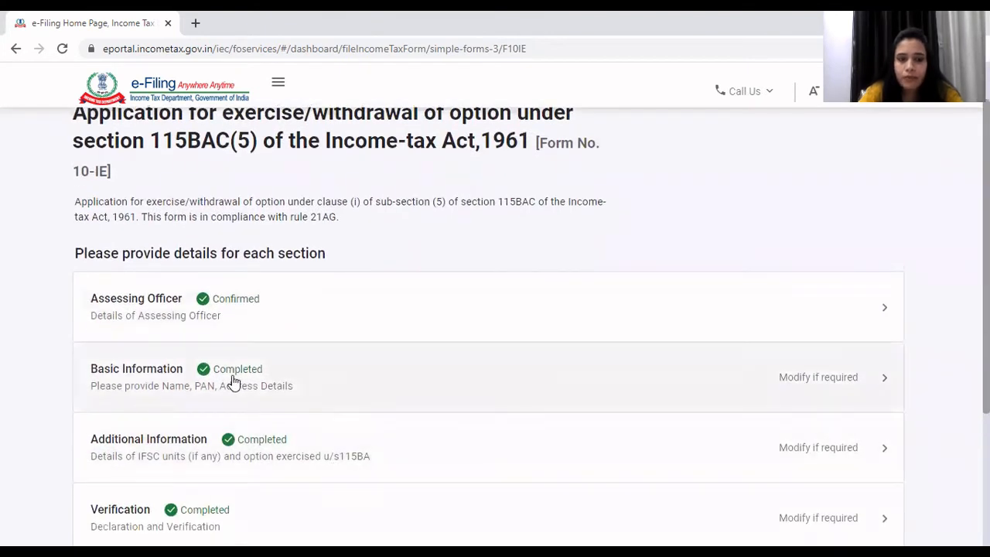
click(235, 383)
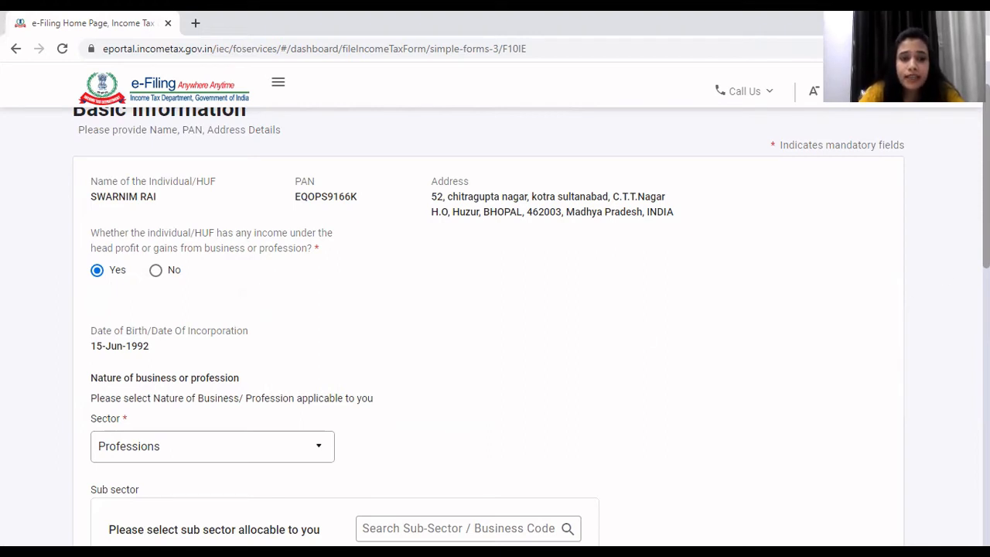
scroll(495, 324, down, 2)
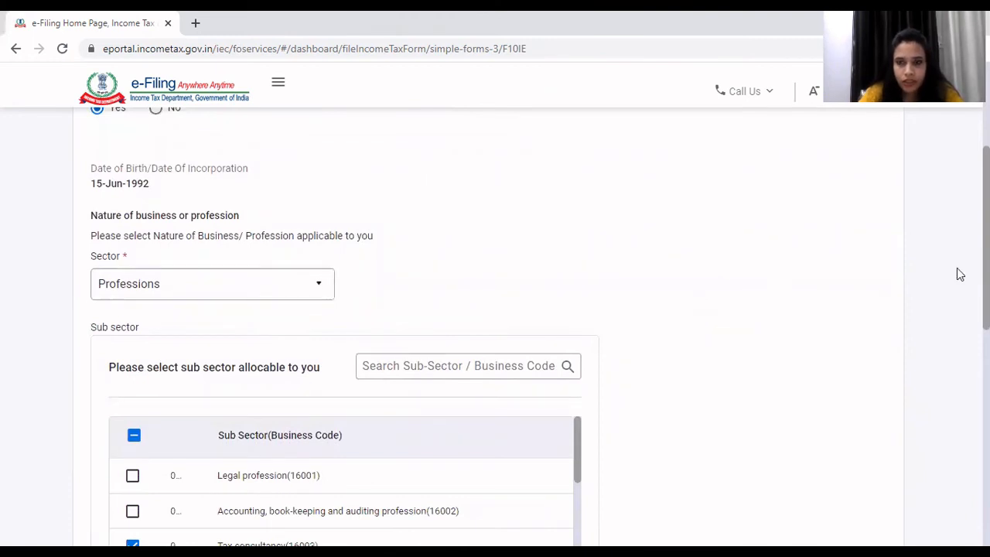
scroll(495, 333, down, 3)
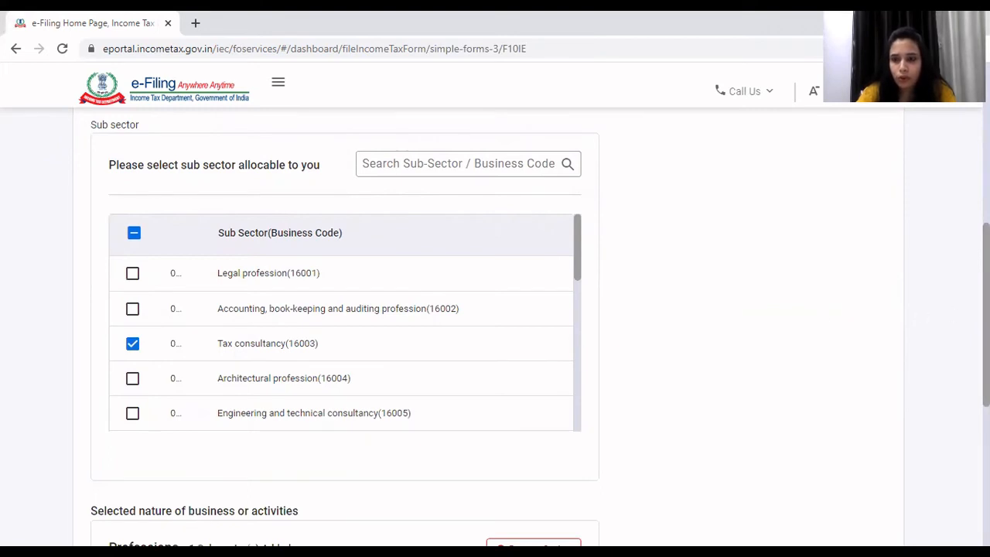
scroll(495, 325, down, 4)
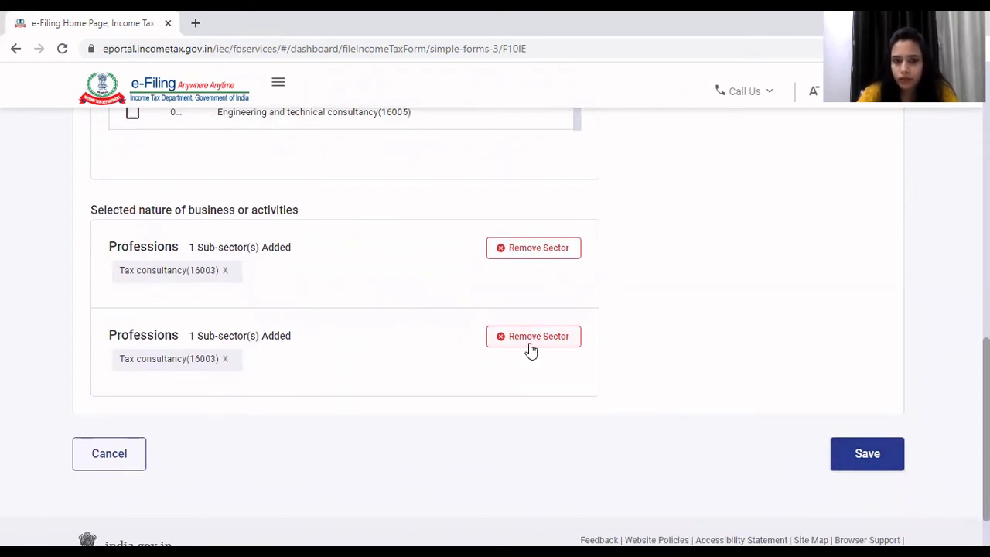
click(867, 454)
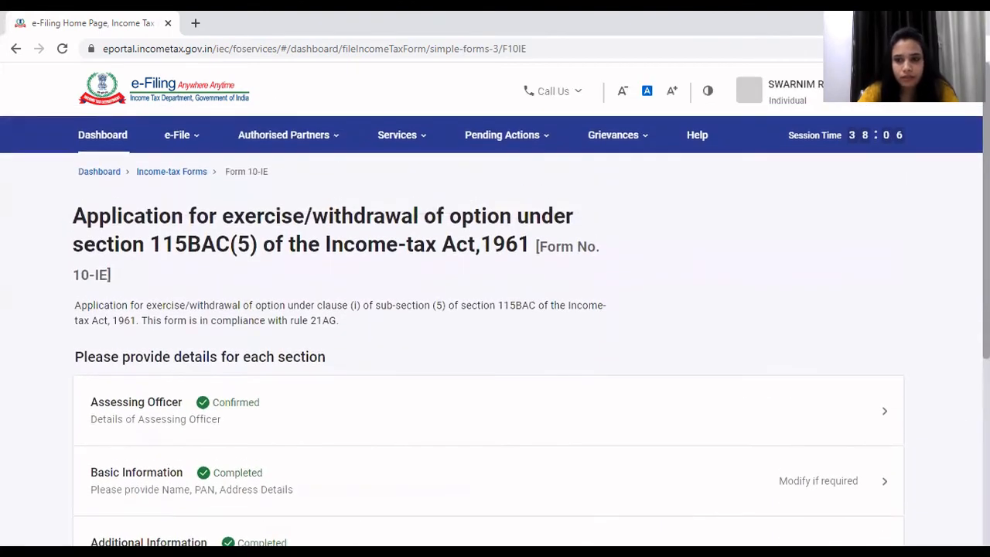
Review the IFSC unit and earlier-option answers in the Additional Information section, and save the section.
scroll(495, 318, down, 3)
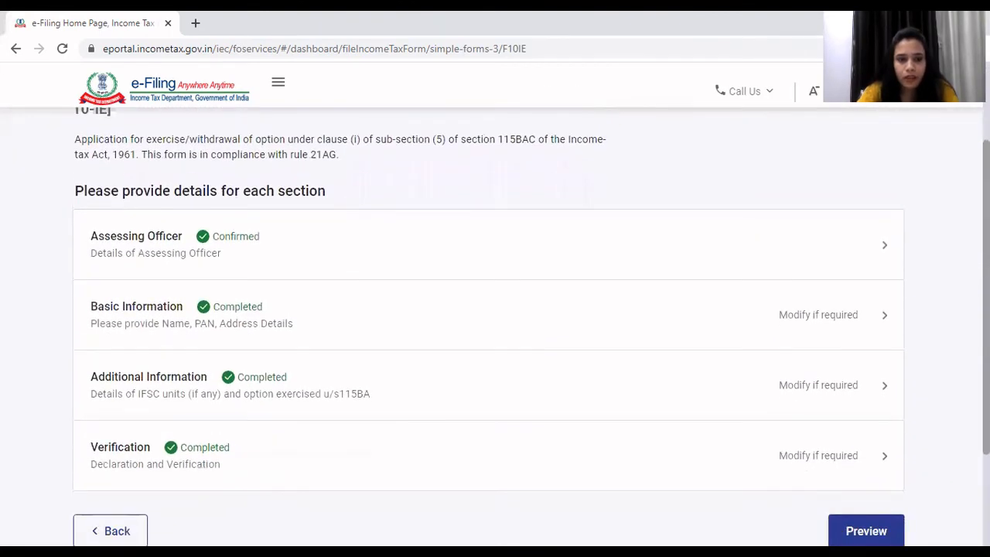
click(253, 386)
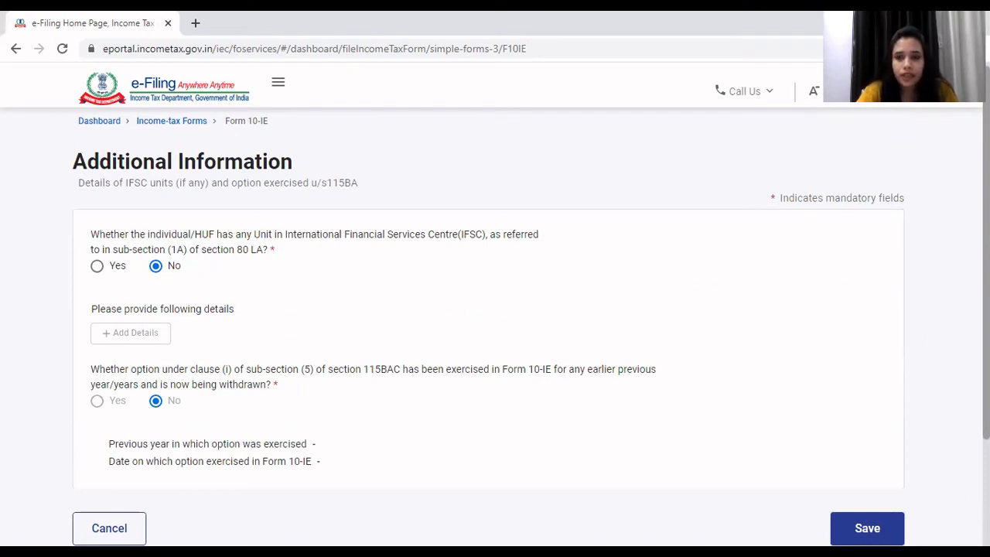
scroll(530, 329, down, 1)
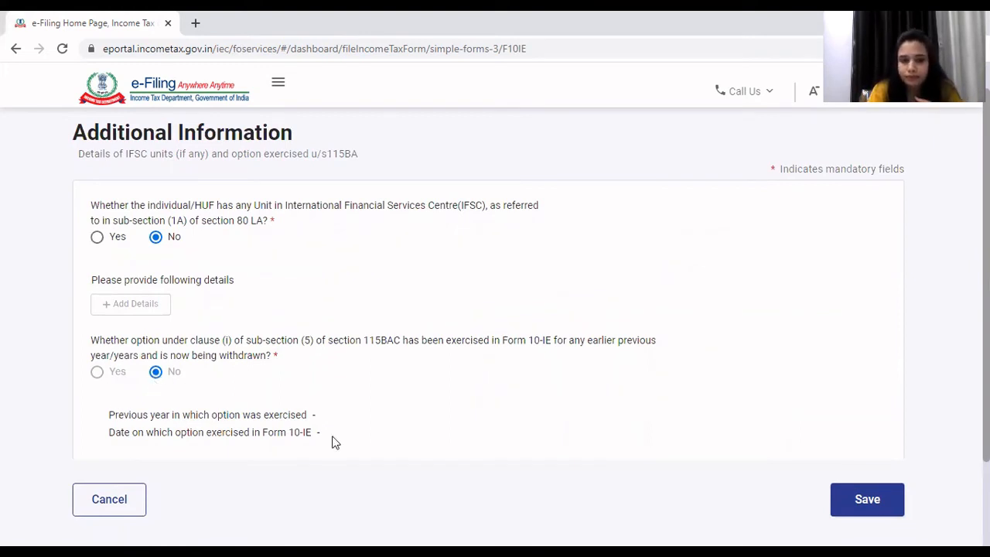
click(891, 509)
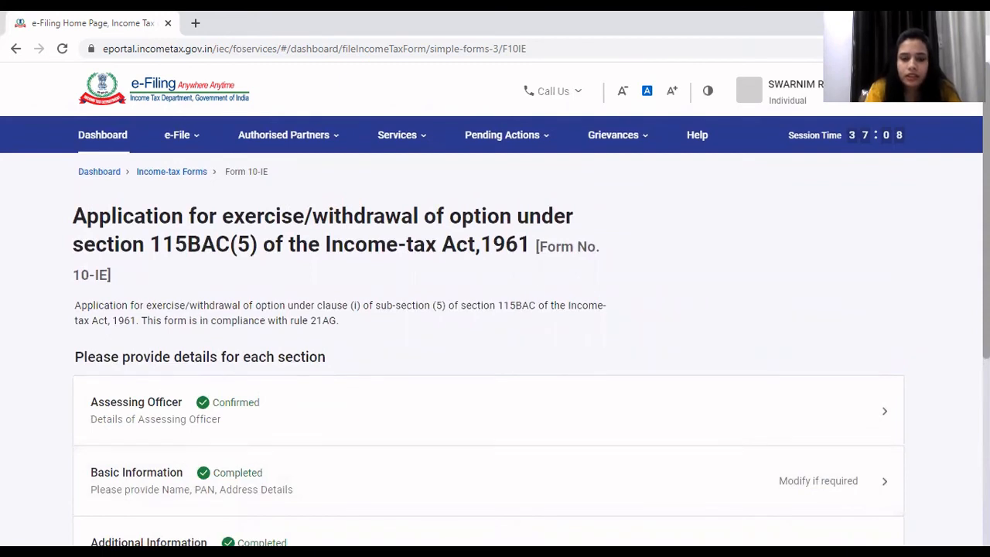
Open the Verification section of Form 10-IE and choose exercise as the action on the section 115BAC option.
scroll(850, 458, down, 3)
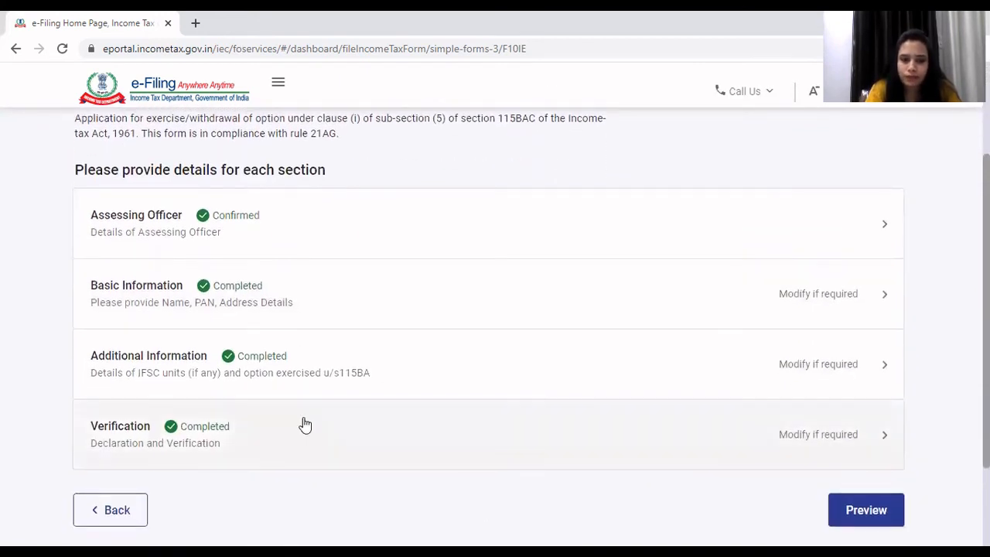
click(256, 436)
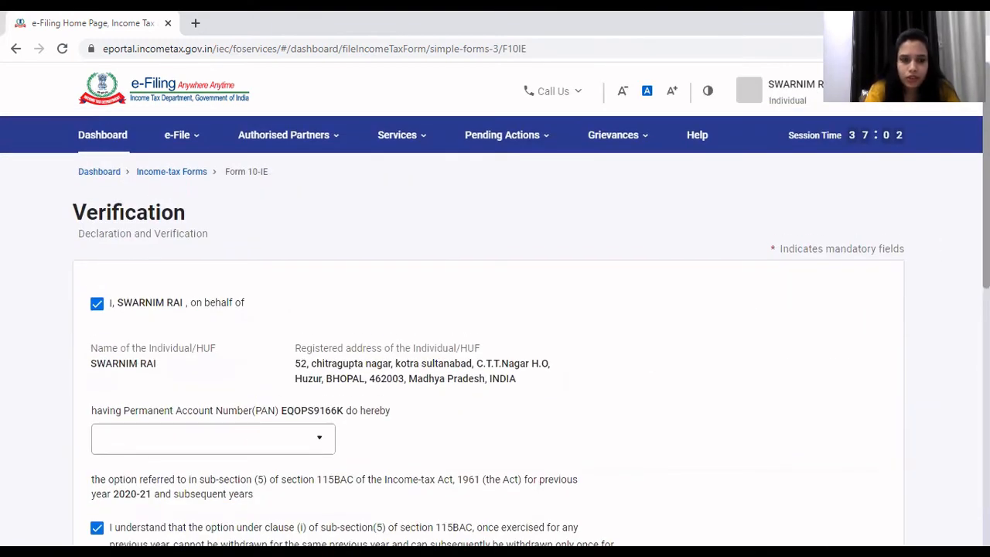
scroll(949, 258, down, 2)
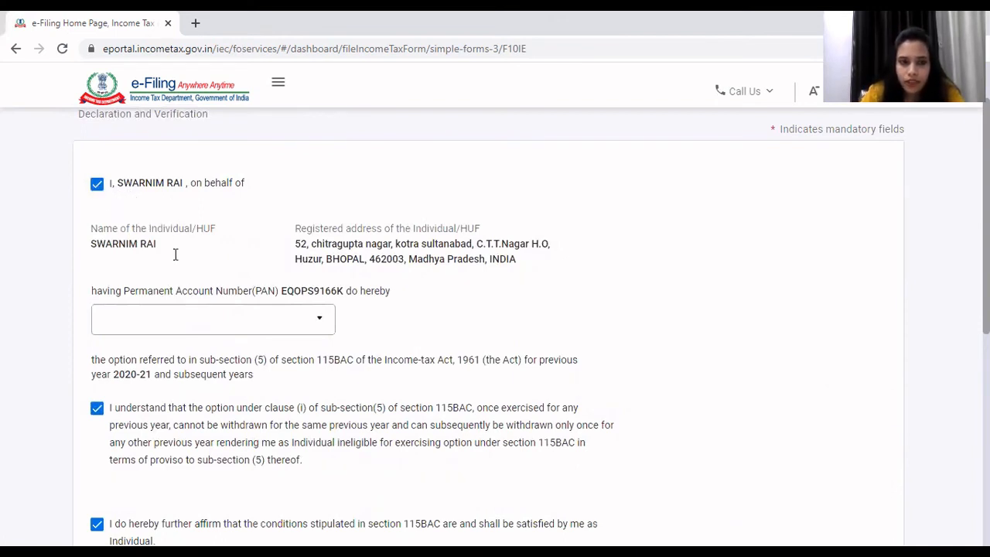
click(199, 328)
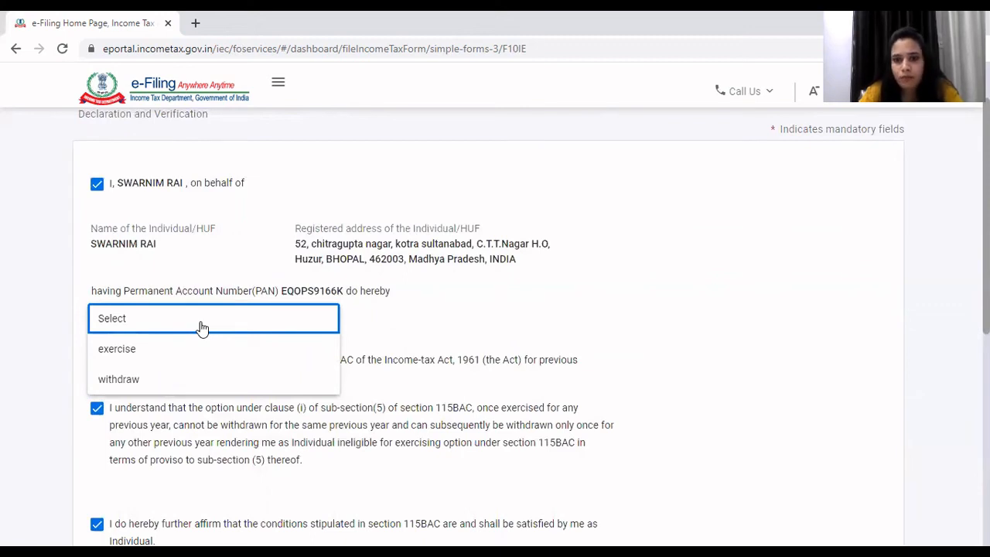
click(358, 337)
click(262, 332)
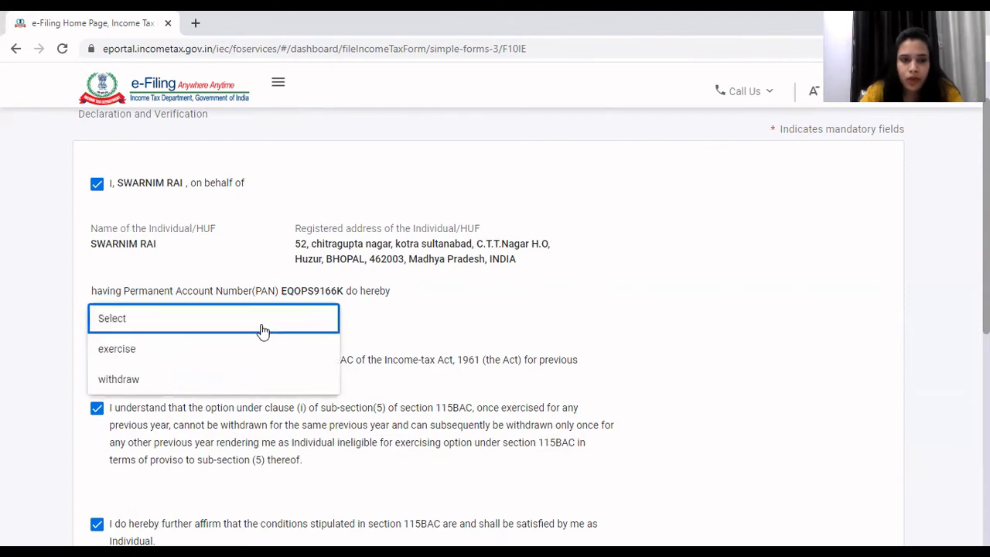
click(228, 352)
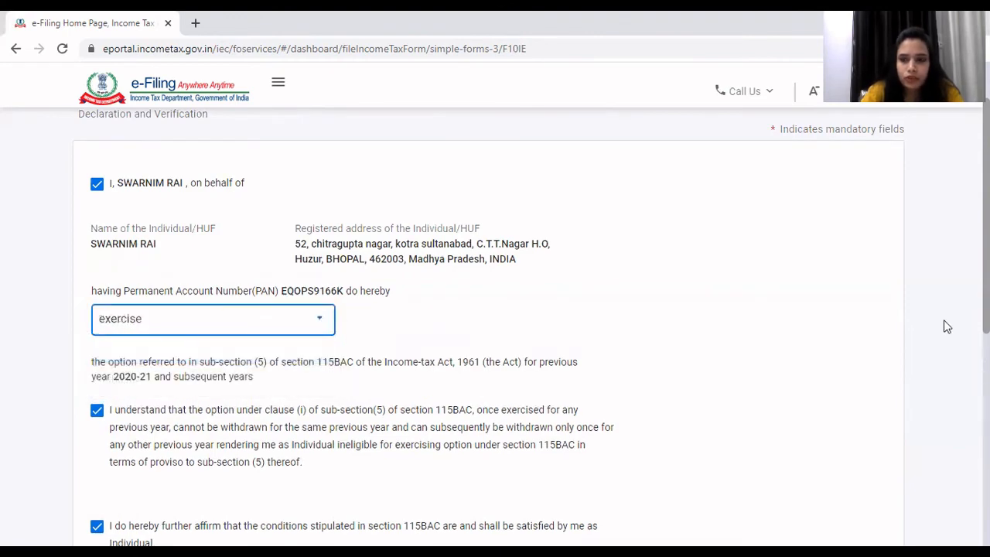
Review the declarations and signatory details in the Verification section, and save the section.
scroll(495, 325, down, 2)
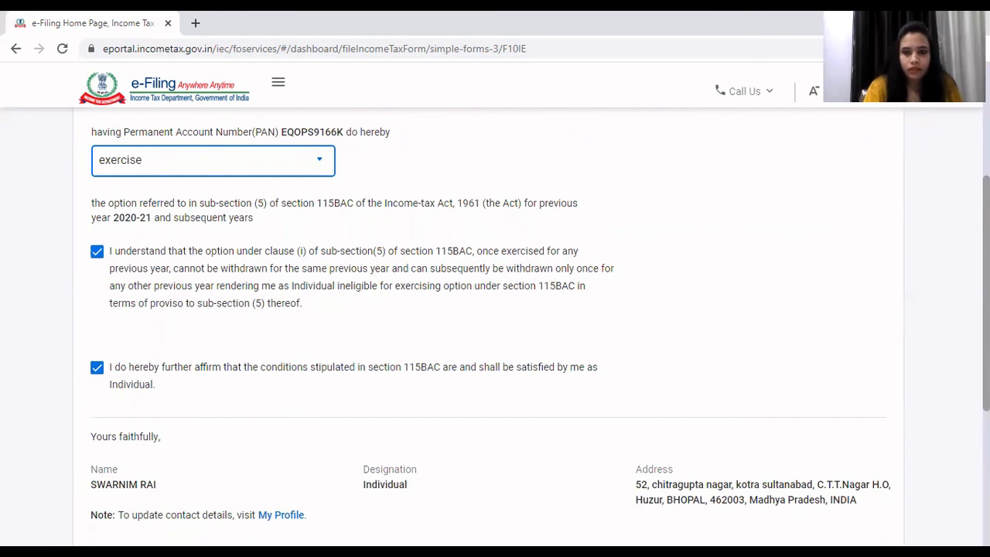
scroll(495, 325, down, 3)
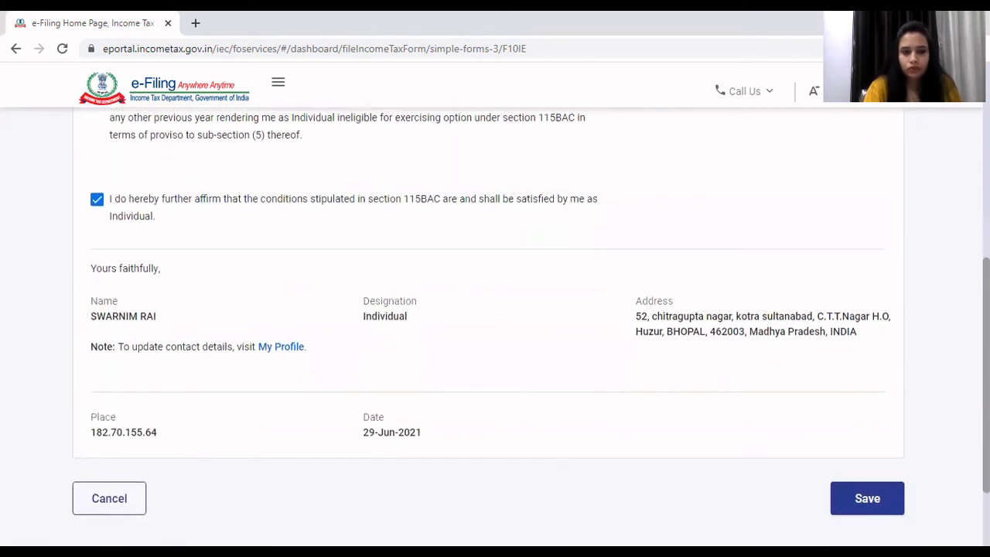
scroll(495, 325, down, 1)
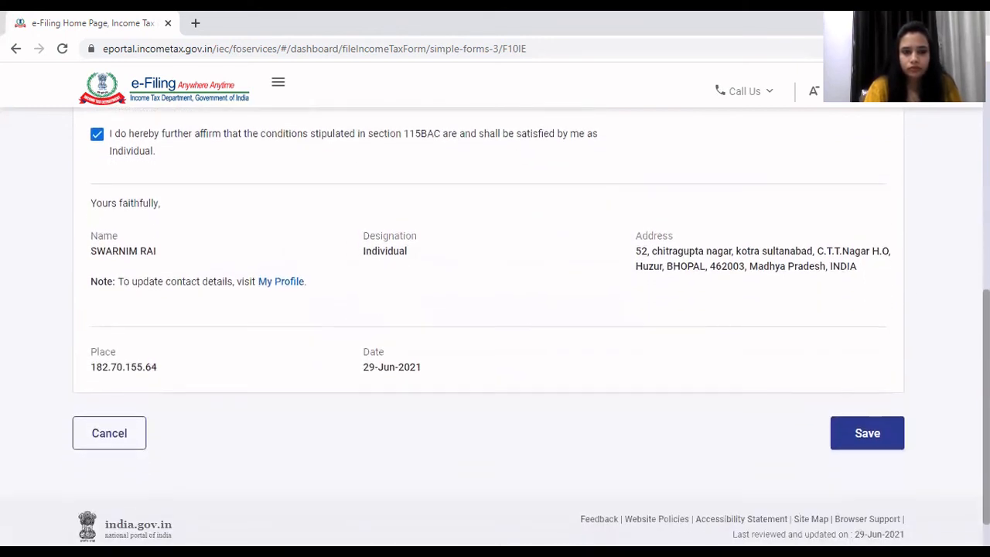
click(852, 421)
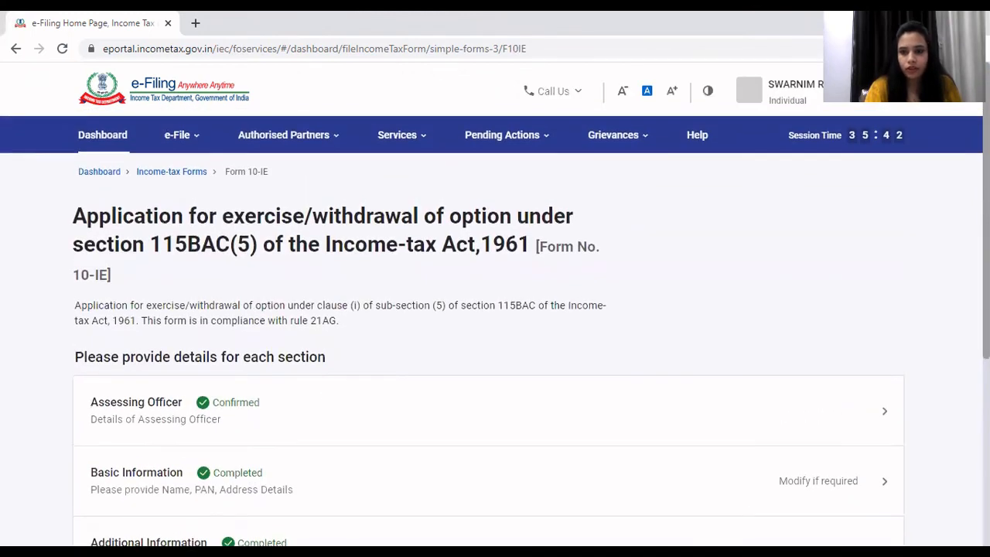
Preview the completed Form 10-IE and review its details through to the end of the declaration.
scroll(918, 470, down, 4)
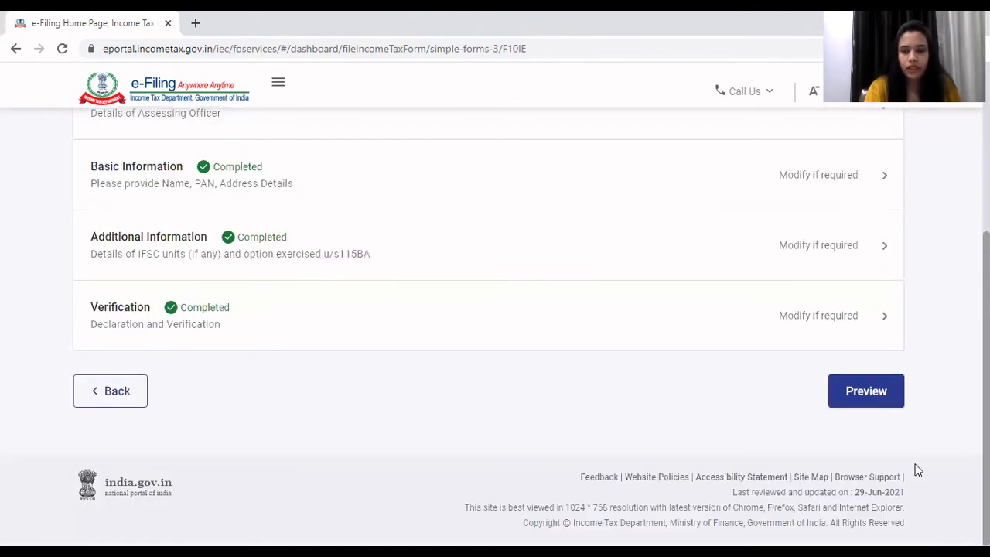
click(865, 392)
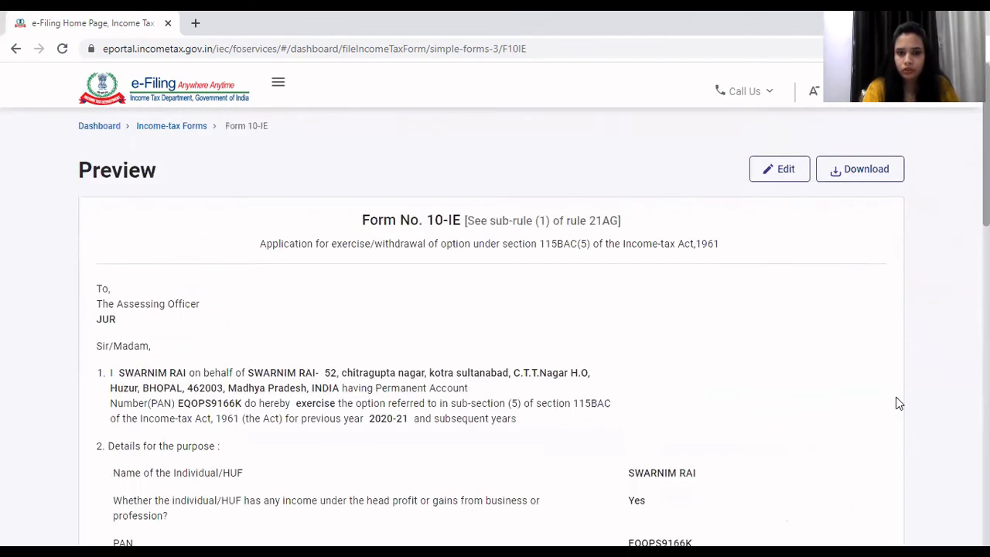
scroll(863, 92, down, 3)
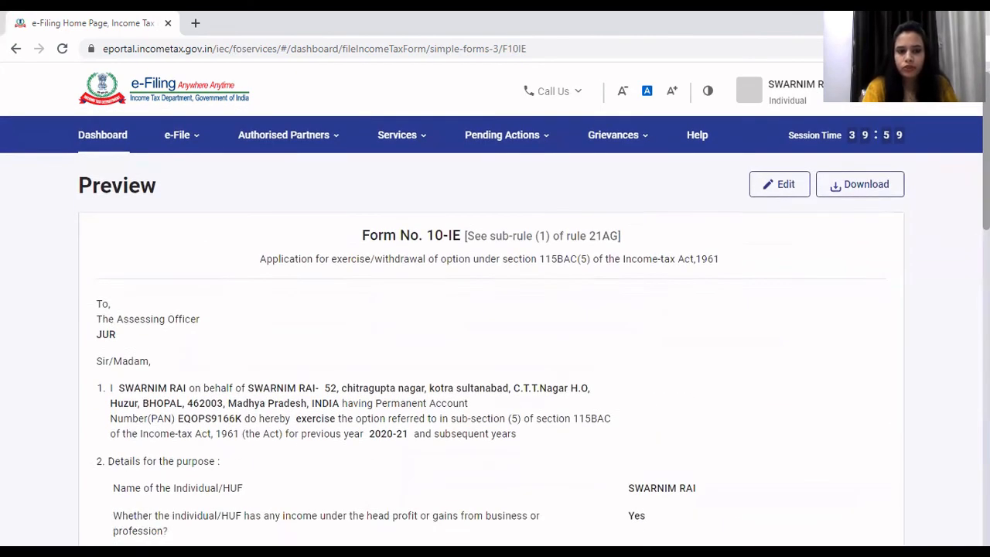
scroll(495, 325, down, 5)
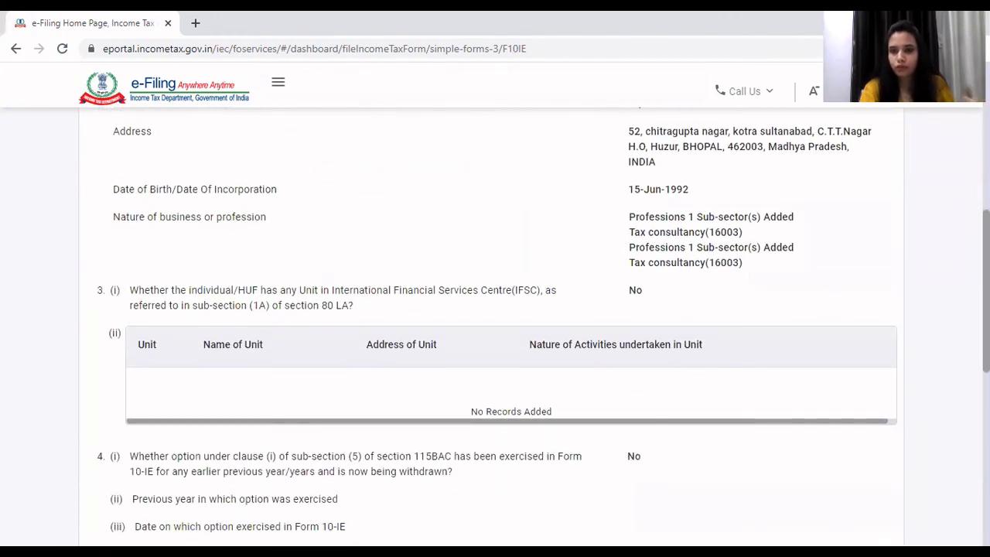
scroll(494, 325, down, 3)
scroll(495, 324, down, 5)
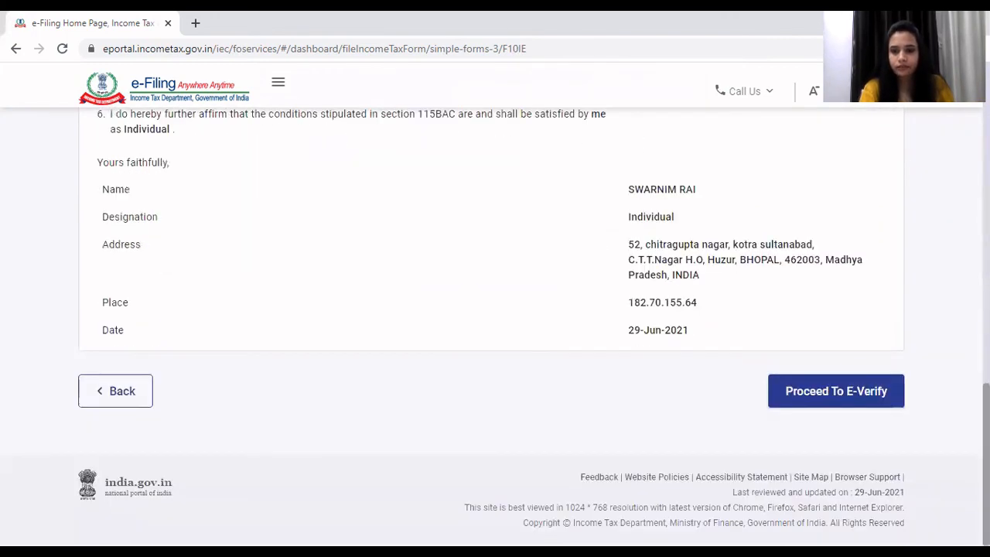